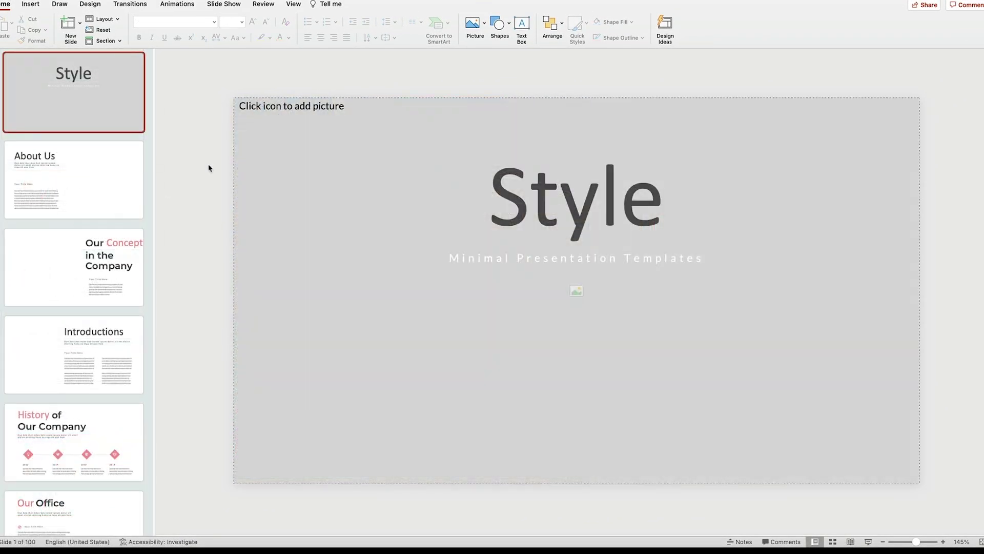
Review the opening slides from About Us through History of Our Company, ending on the Style title slide.
key("Down")
key("Down")
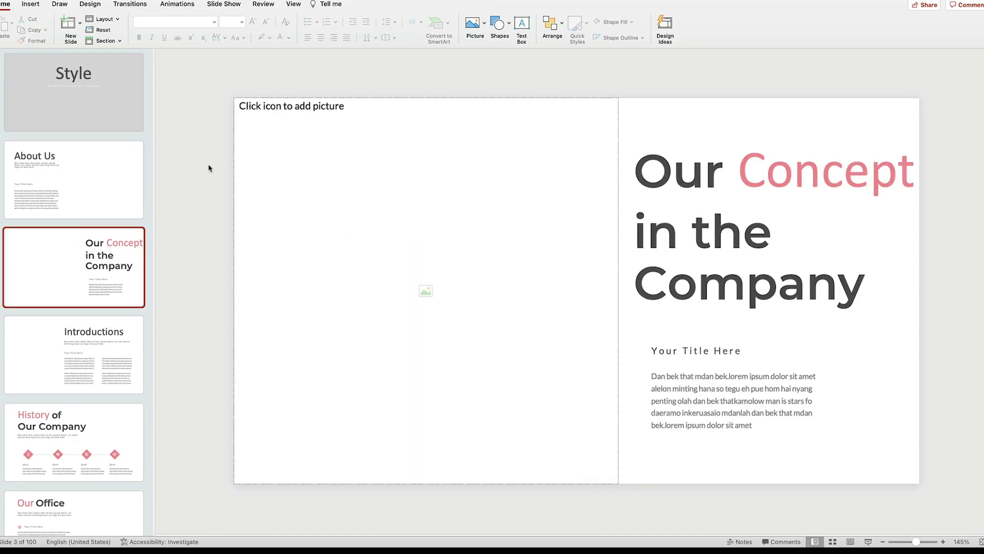
key("Down")
key("Down")
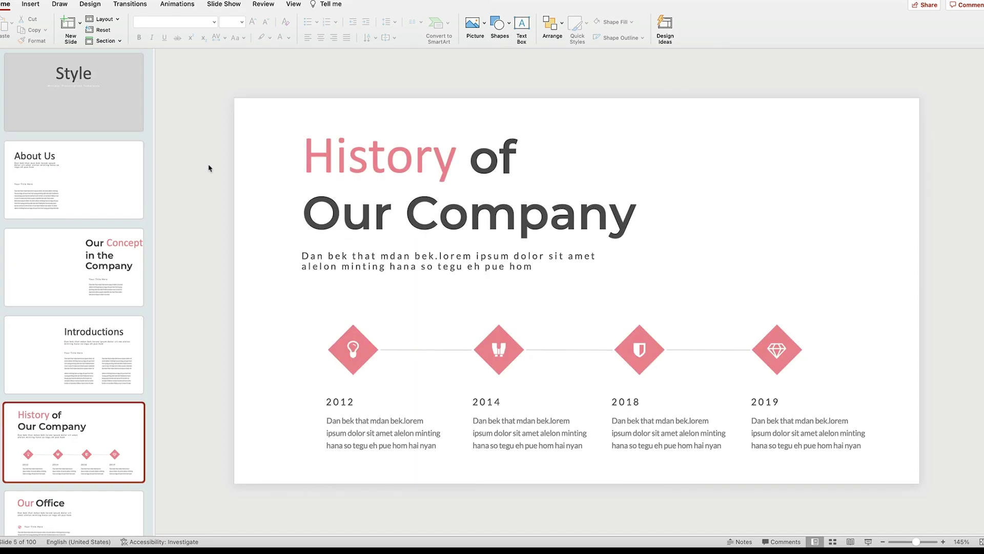
left_click(111, 118)
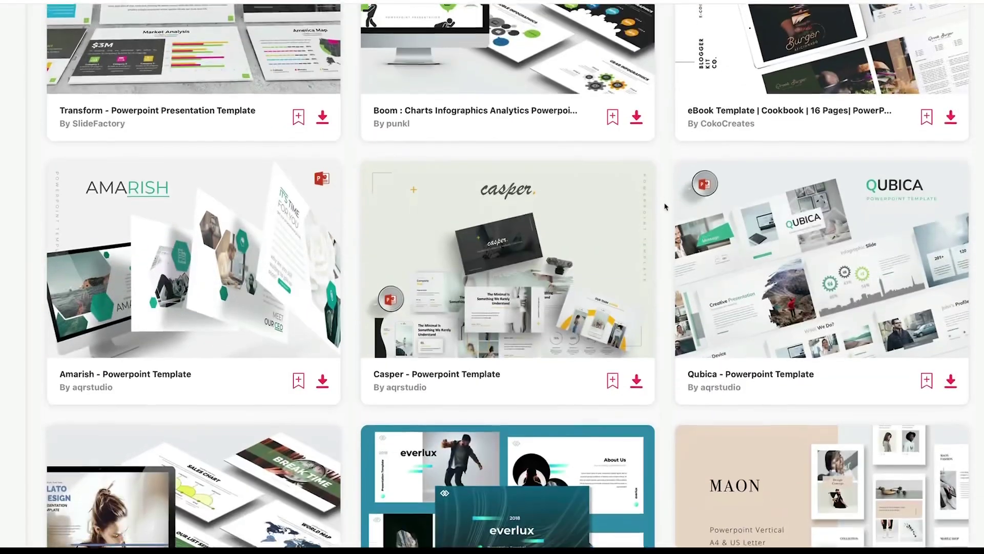
scroll(663, 205, "down", 7)
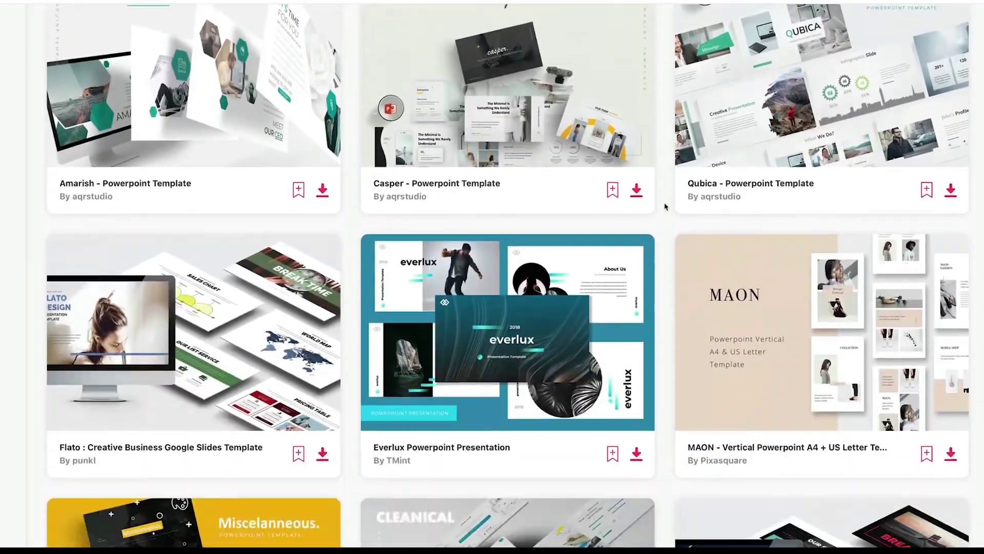
scroll(665, 207, "down", 13)
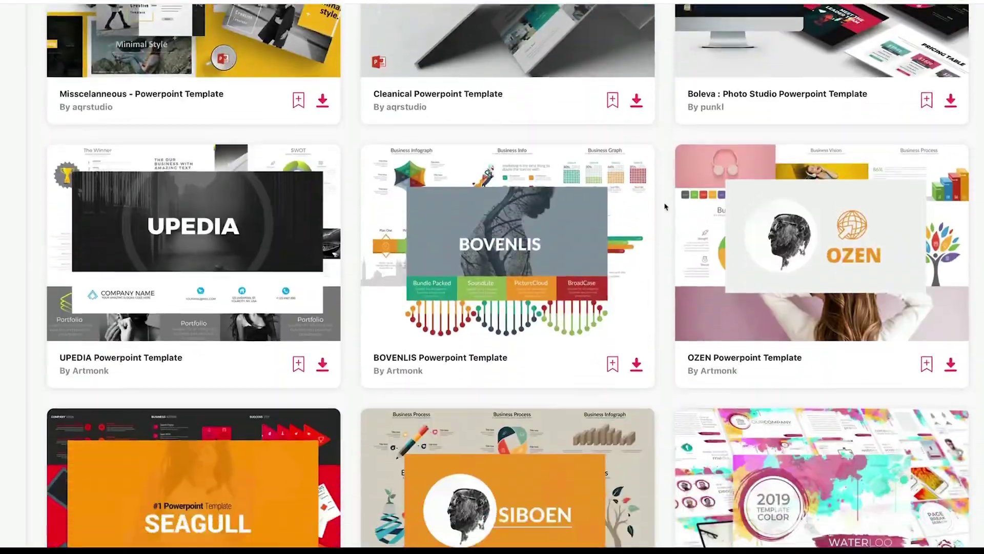
scroll(665, 207, "down", 6)
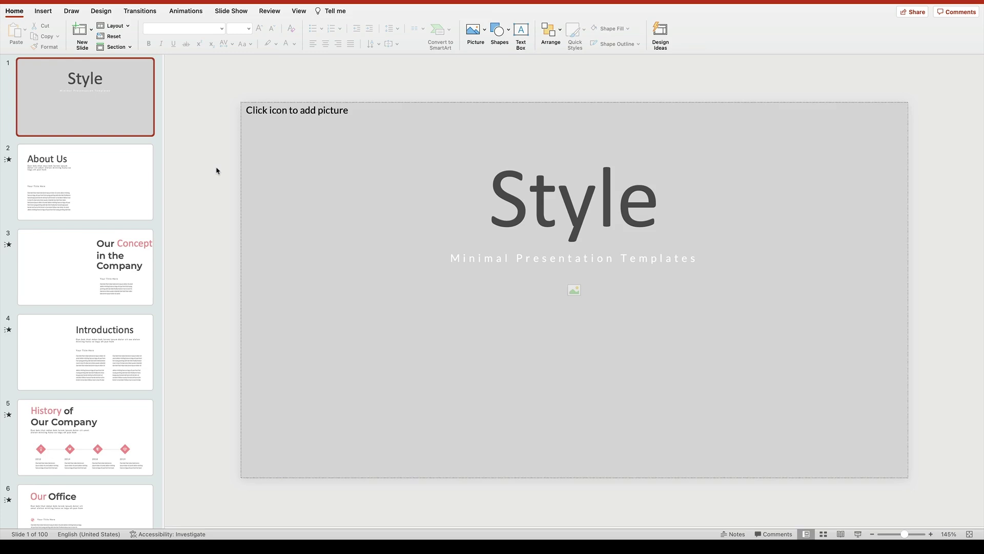
key("Down")
key("Down")
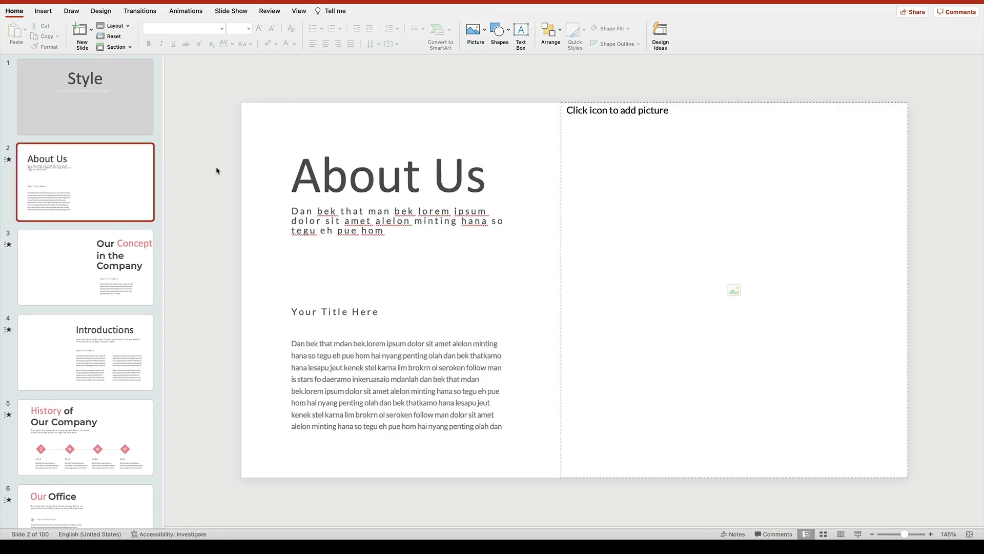
key("Down")
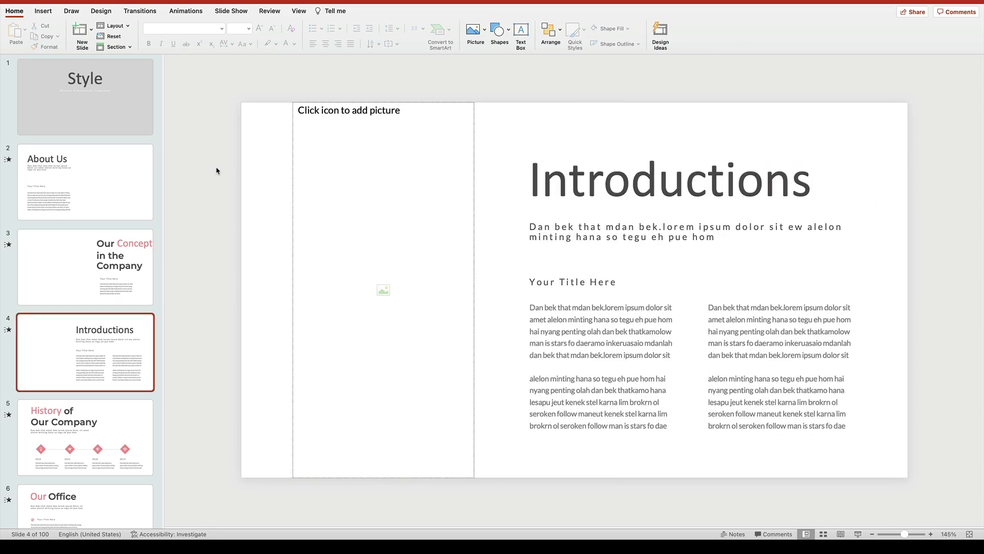
key("Down")
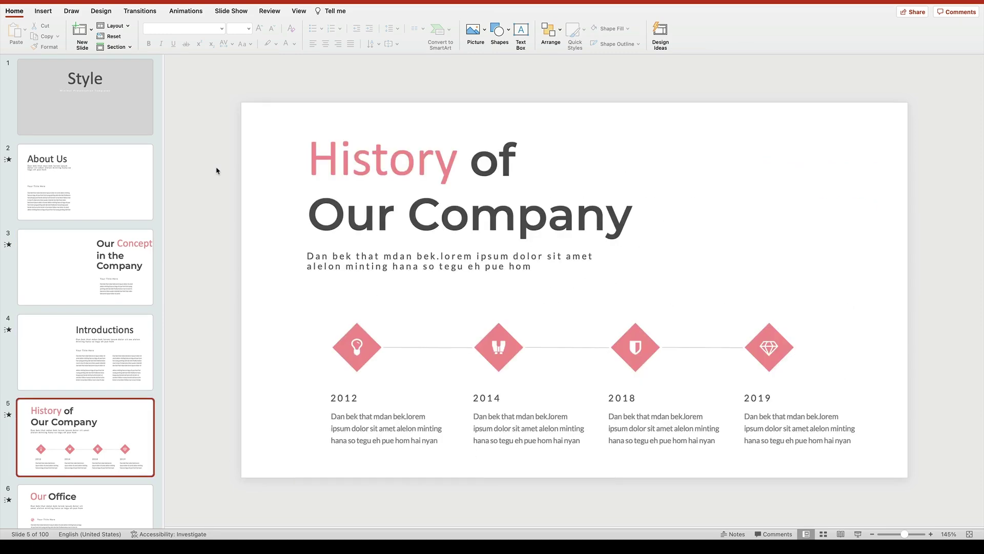
left_click(121, 120)
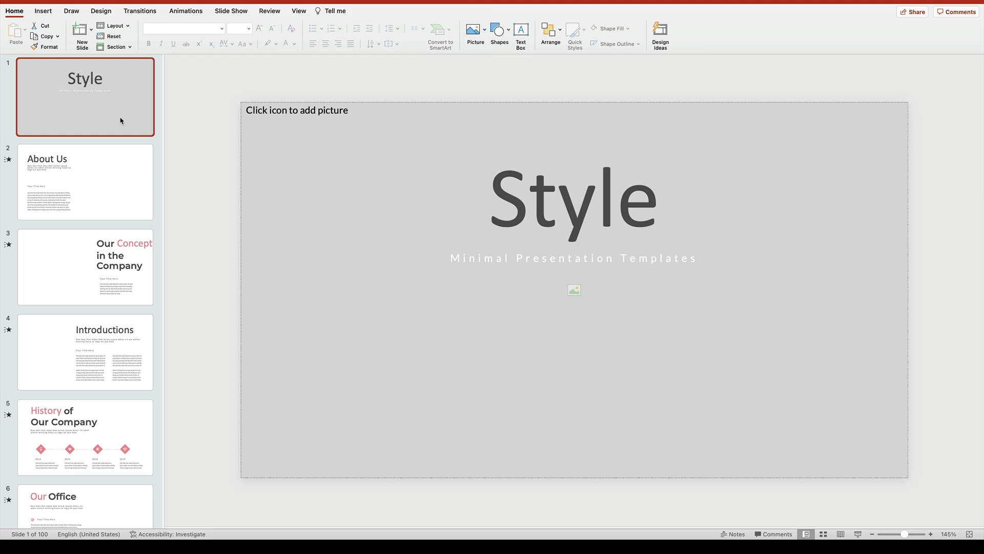
In Slide Sorter, move History of Our Company before Introductions and the Style divider before Our Office.
left_click(300, 10)
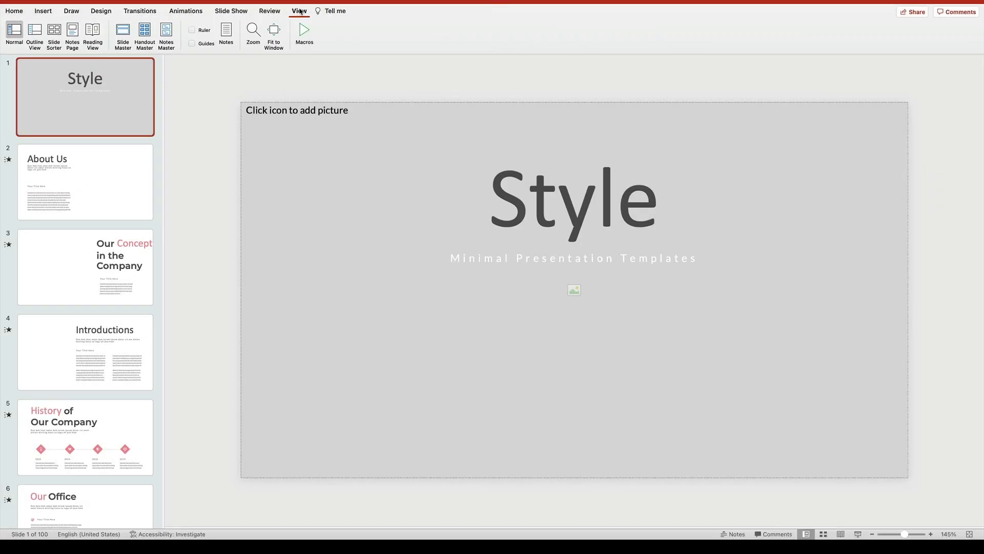
left_click(59, 33)
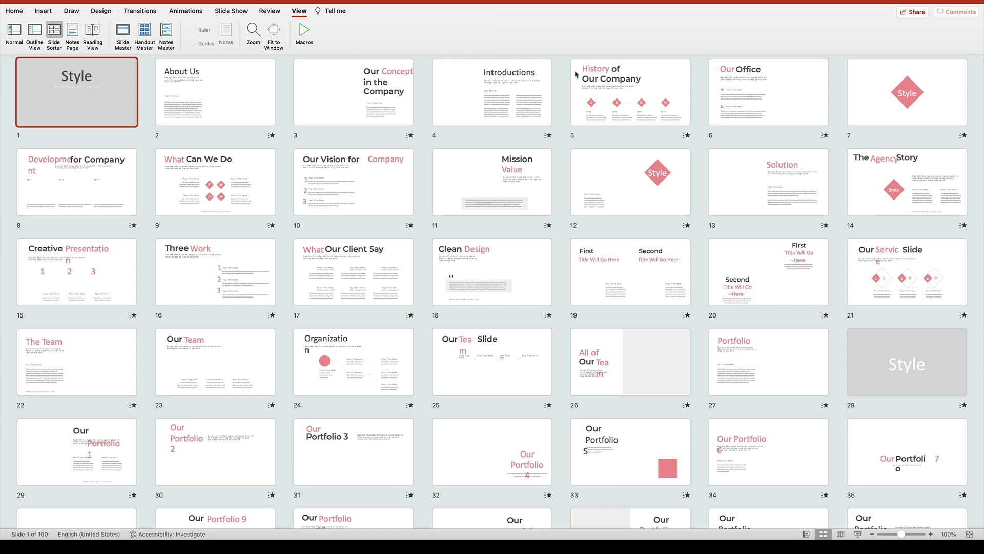
left_click_drag(593, 83, 418, 84)
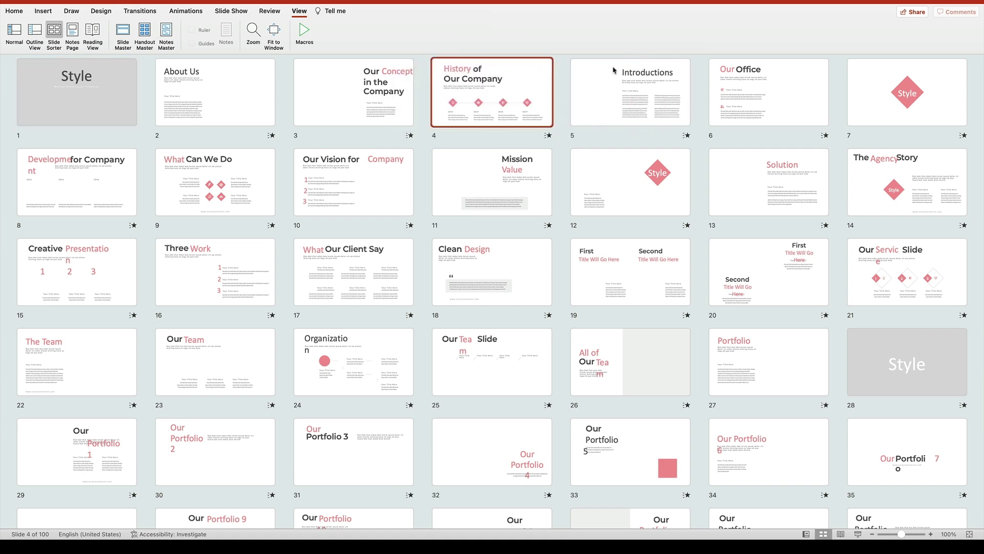
left_click_drag(929, 94, 710, 89)
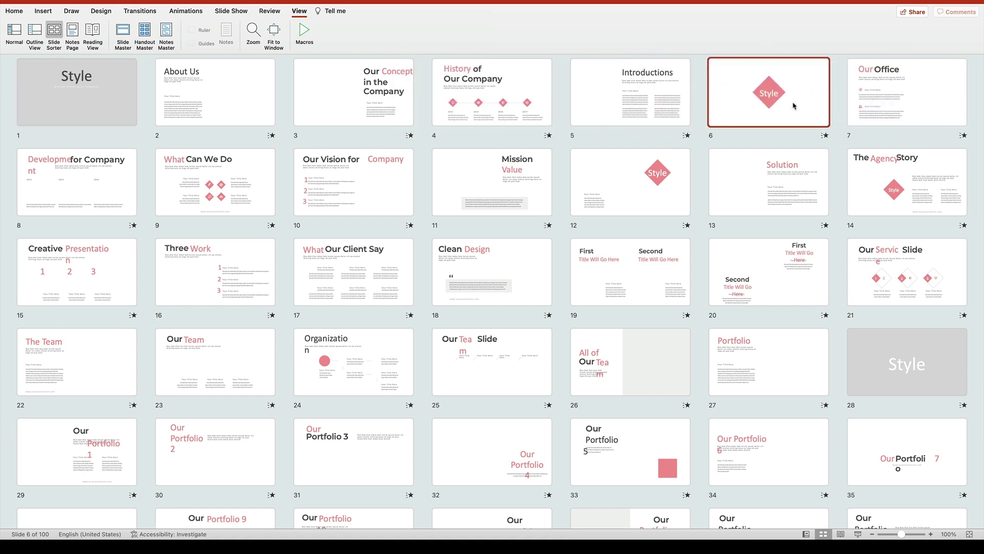
Delete slides 27 through 35 and return to the first slide.
left_click(827, 381)
left_click(879, 371, "shift")
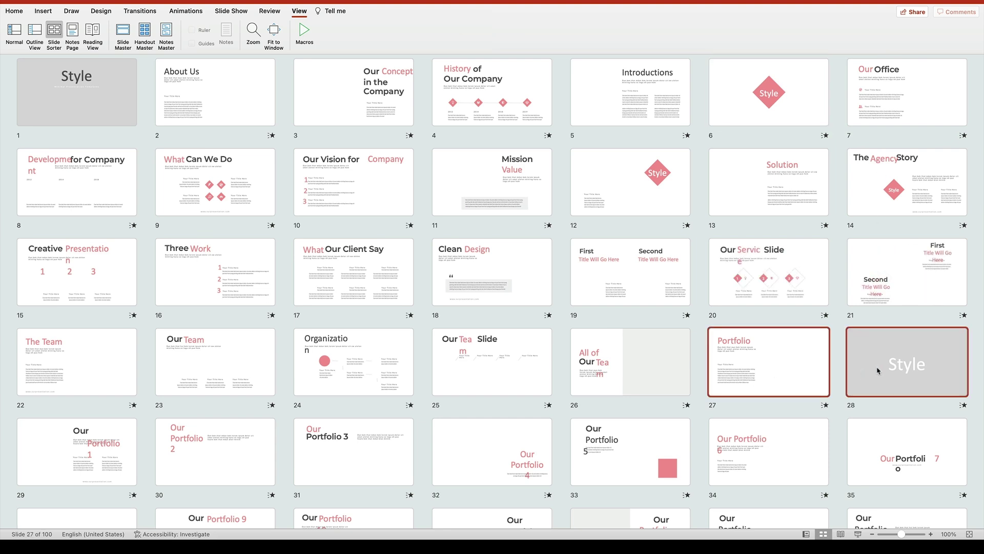
left_click(891, 445, "shift")
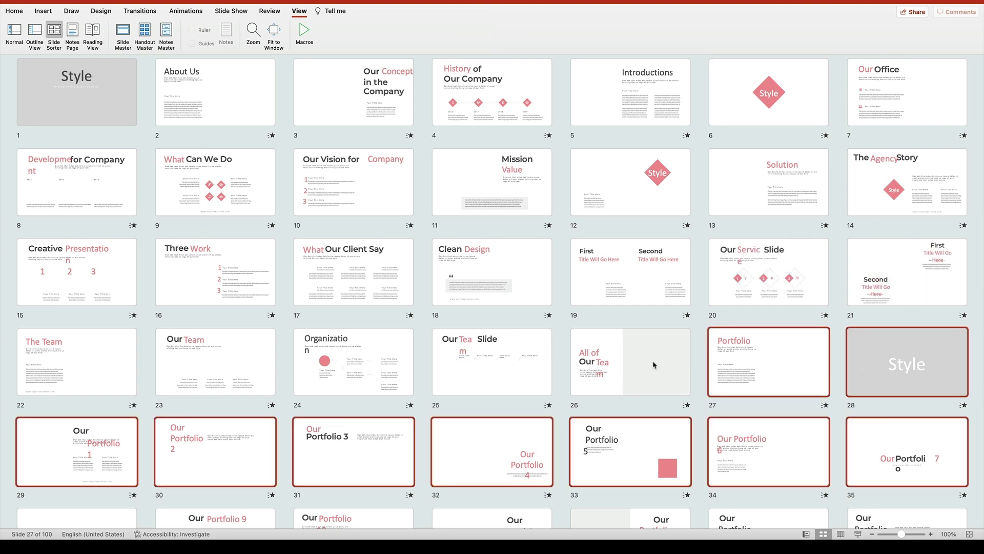
key("Delete")
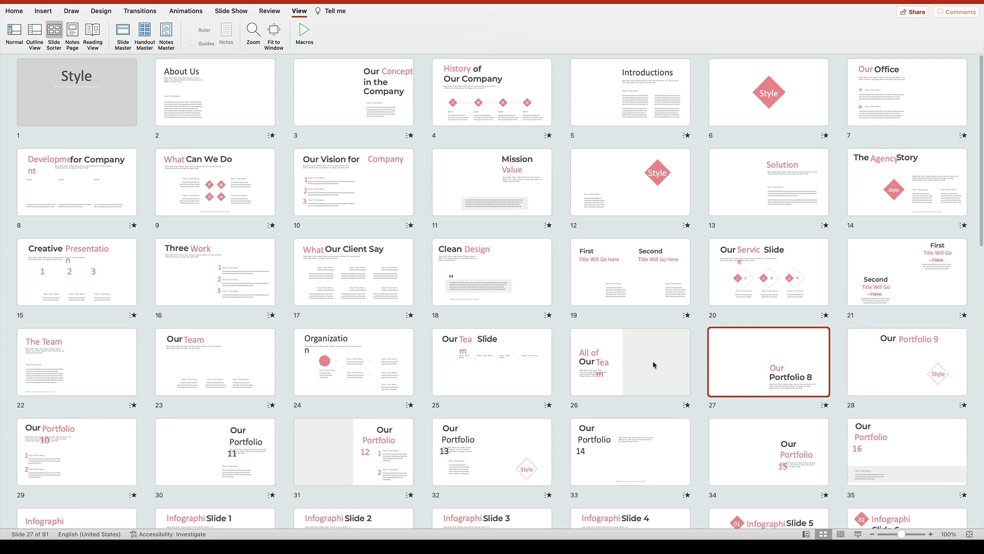
left_click(121, 122)
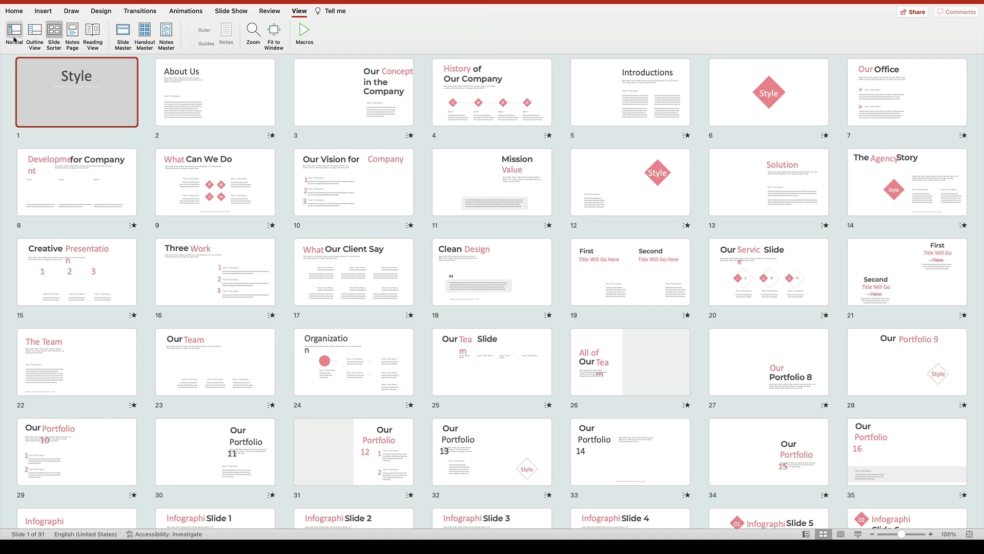
Switch back to Normal view and scroll the thumbnail pane down to slides 8–13.
left_click(15, 32)
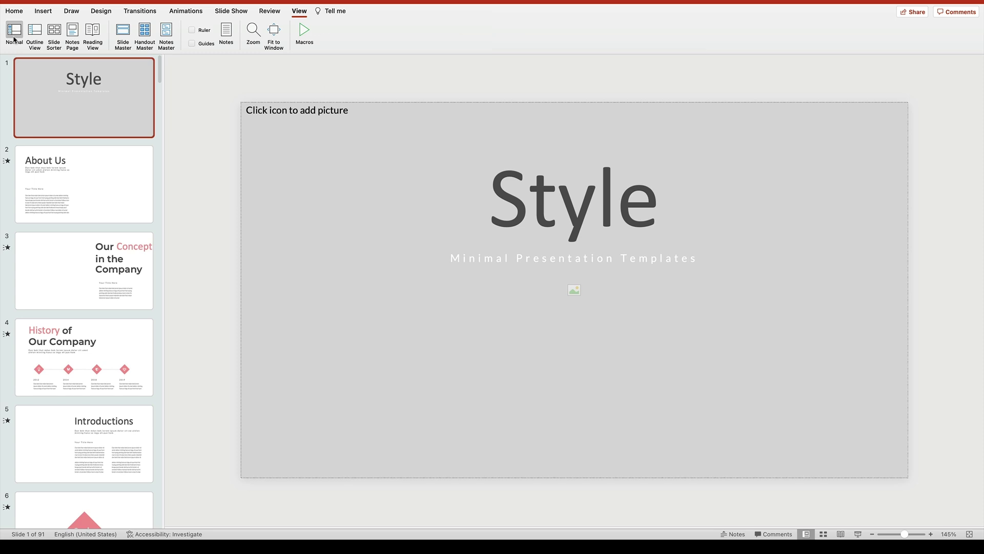
scroll(88, 355, "down", 10)
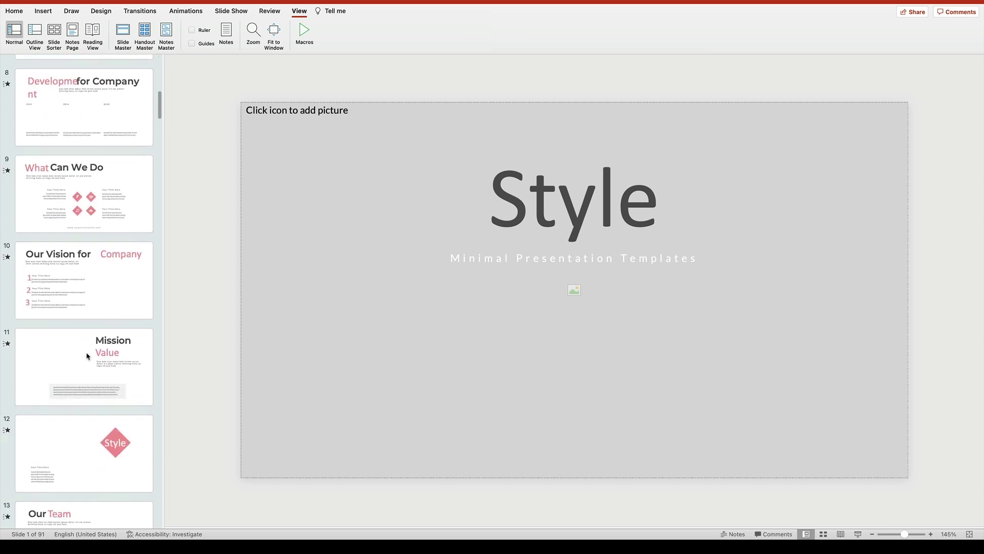
On the Our Team slide, replace the subtitle with 'We're creative experts with your needs in mind.'.
left_click(82, 449)
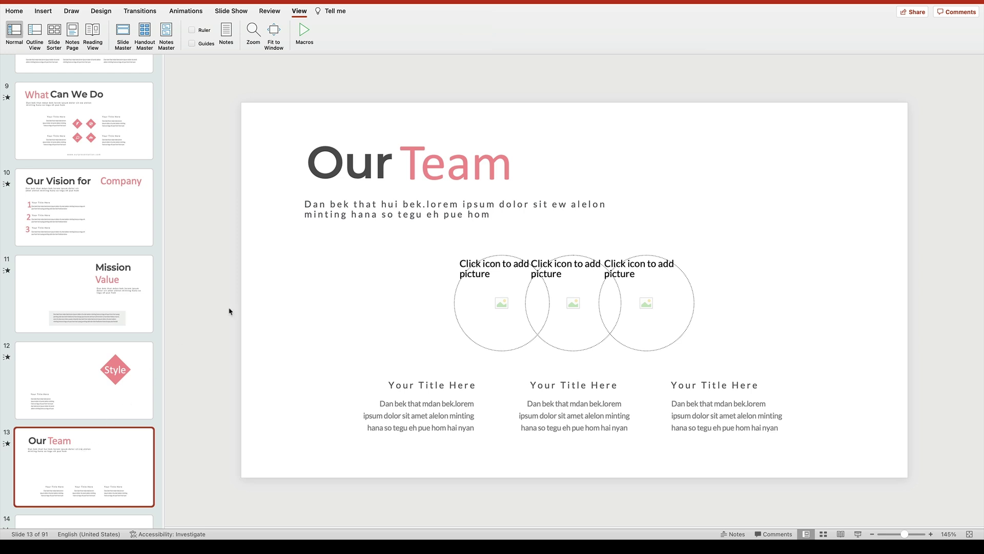
double_click(374, 211)
triple_click(373, 212)
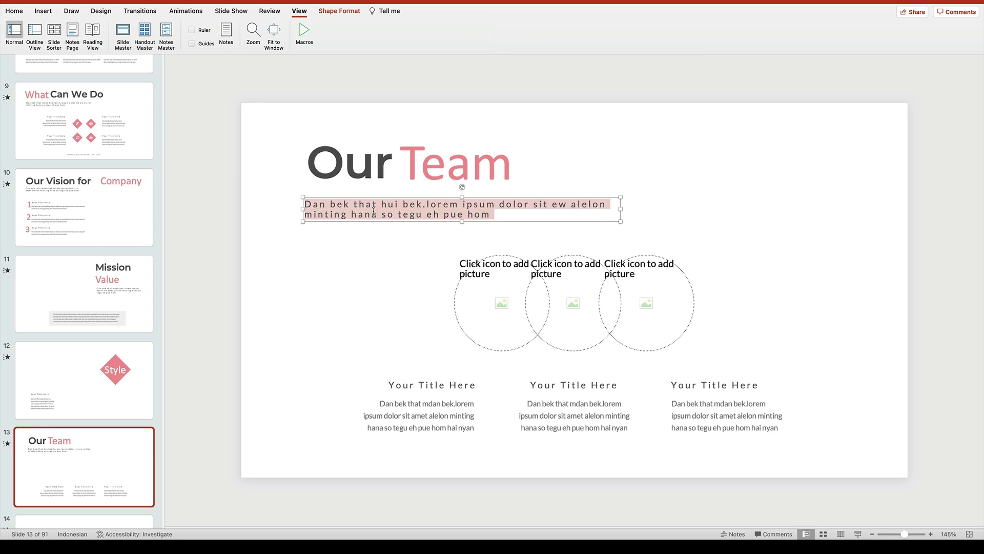
type("We're cre")
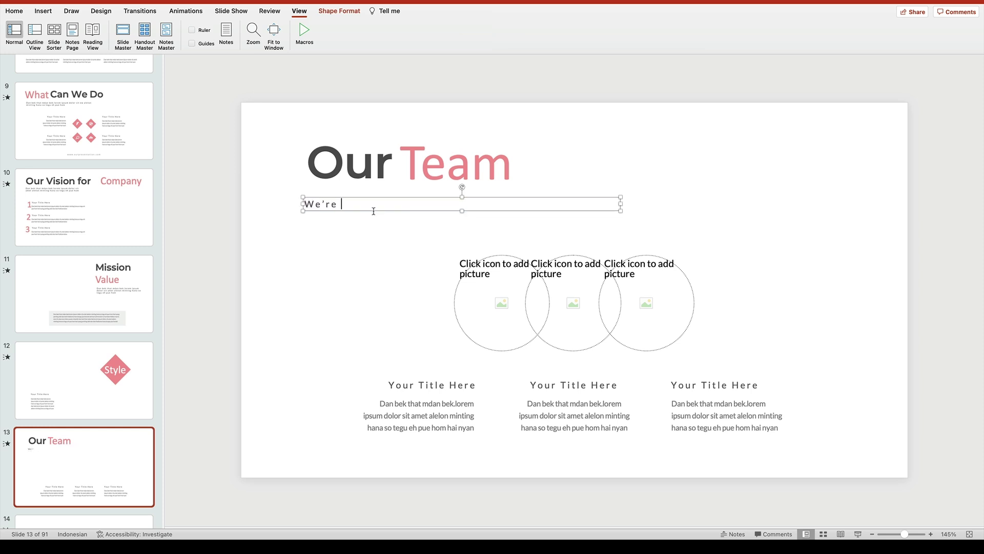
type("ative experts with your needs in mi")
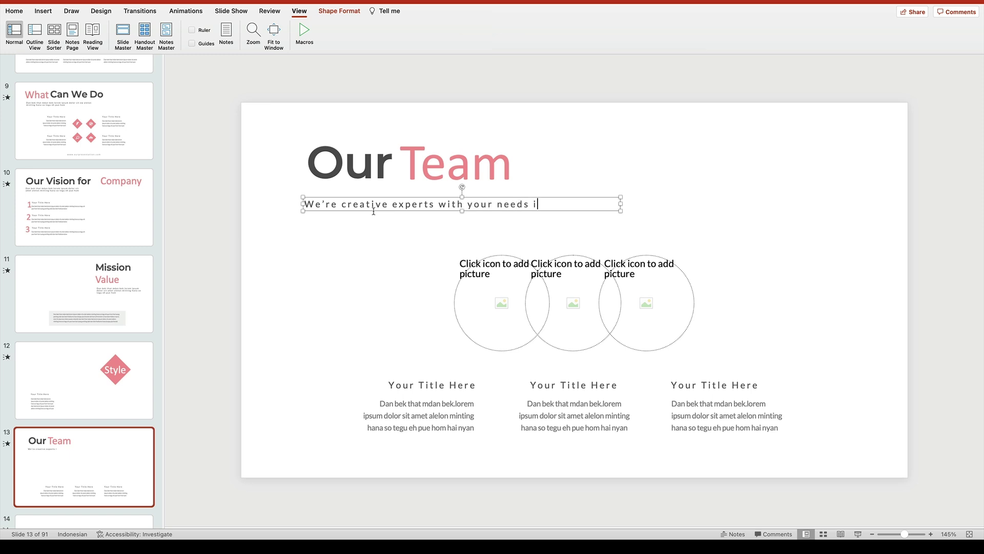
type("nd.")
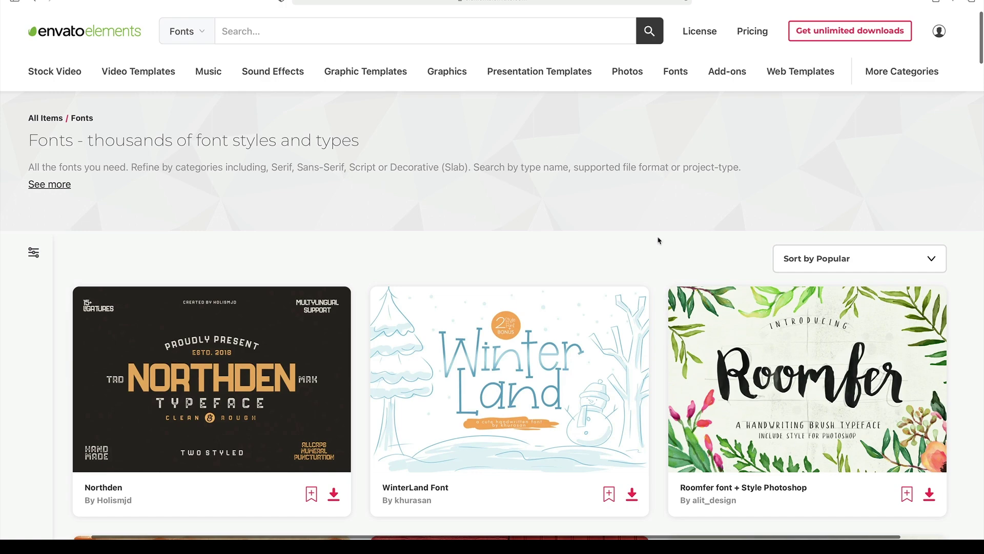
scroll(658, 240, "down", 10)
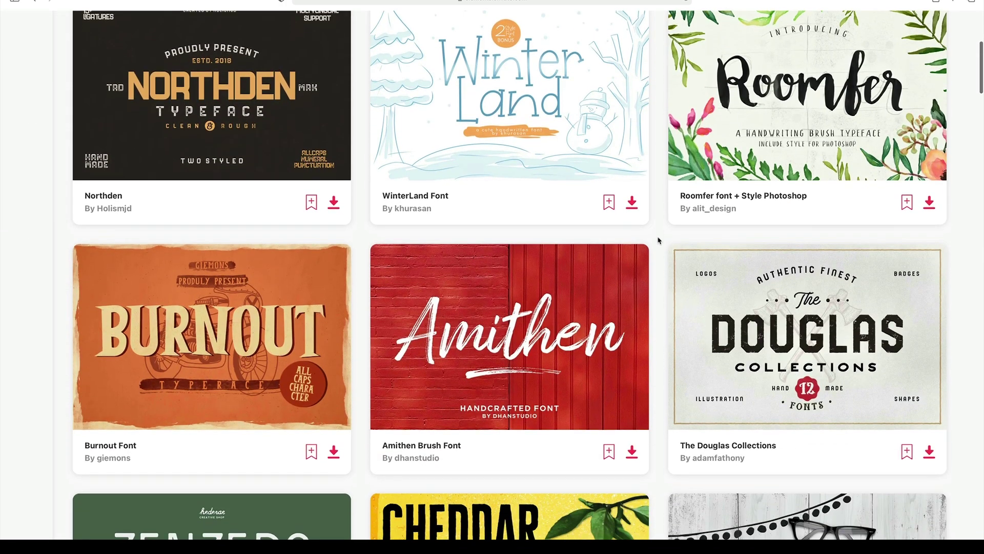
scroll(658, 241, "down", 9)
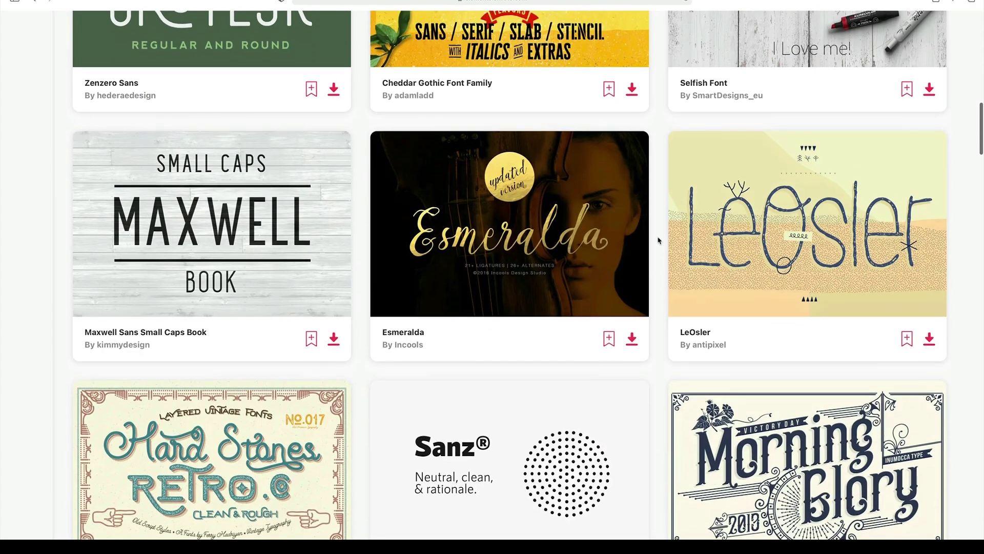
scroll(658, 240, "down", 3)
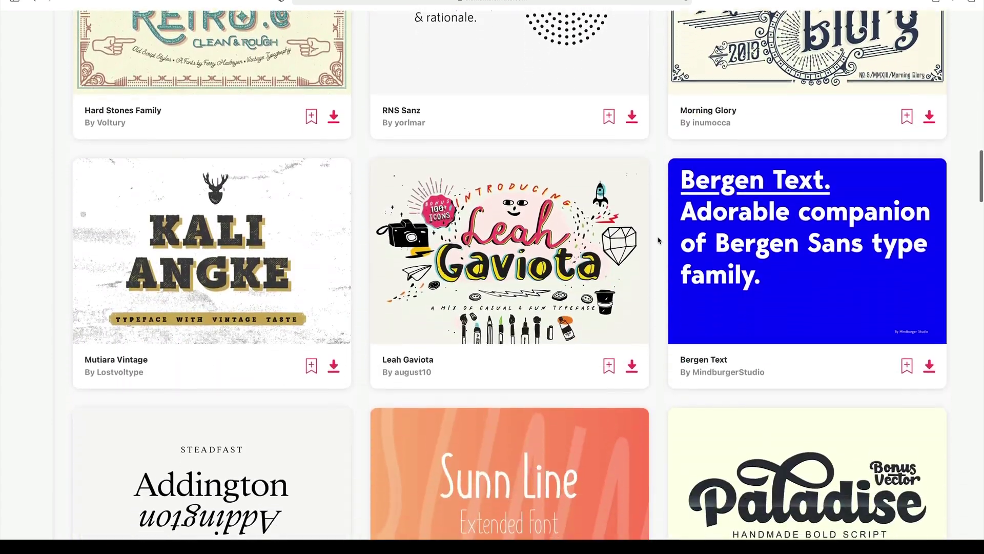
scroll(658, 241, "down", 10)
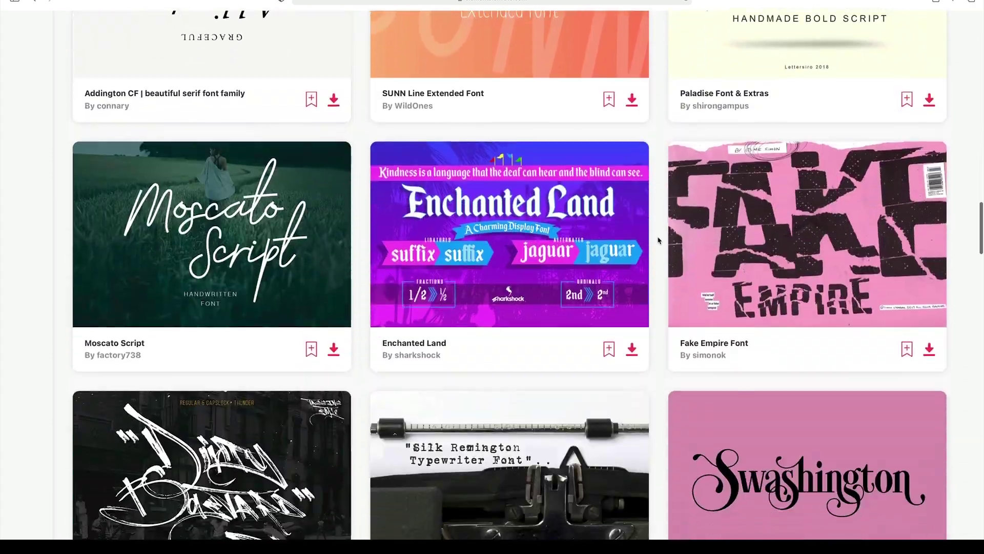
scroll(658, 241, "down", 8)
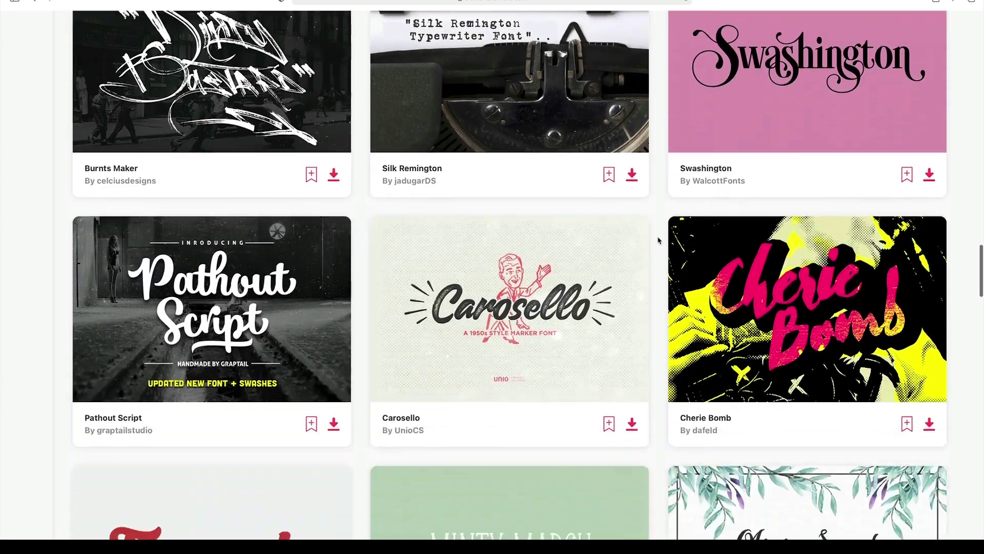
scroll(658, 240, "down", 2)
scroll(658, 241, "down", 10)
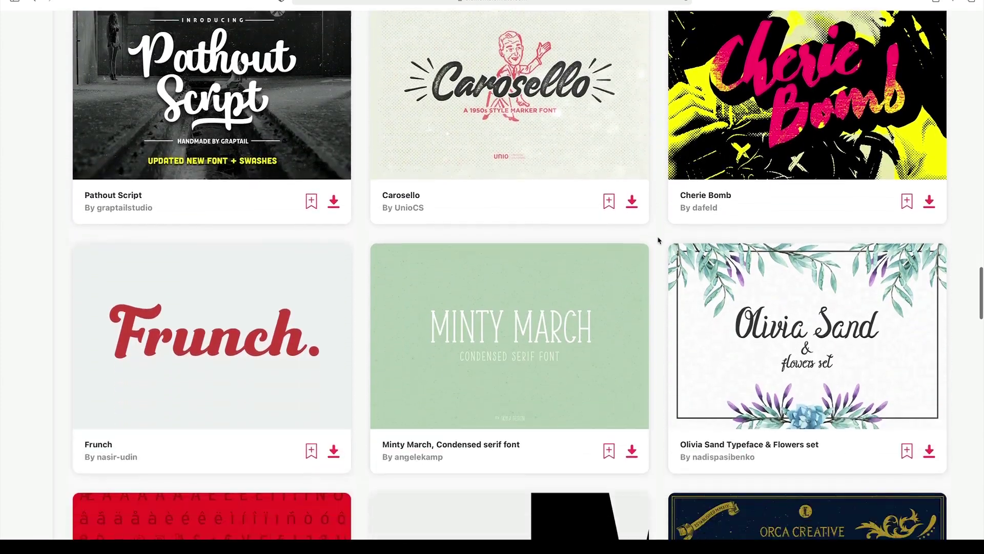
scroll(658, 241, "down", 2)
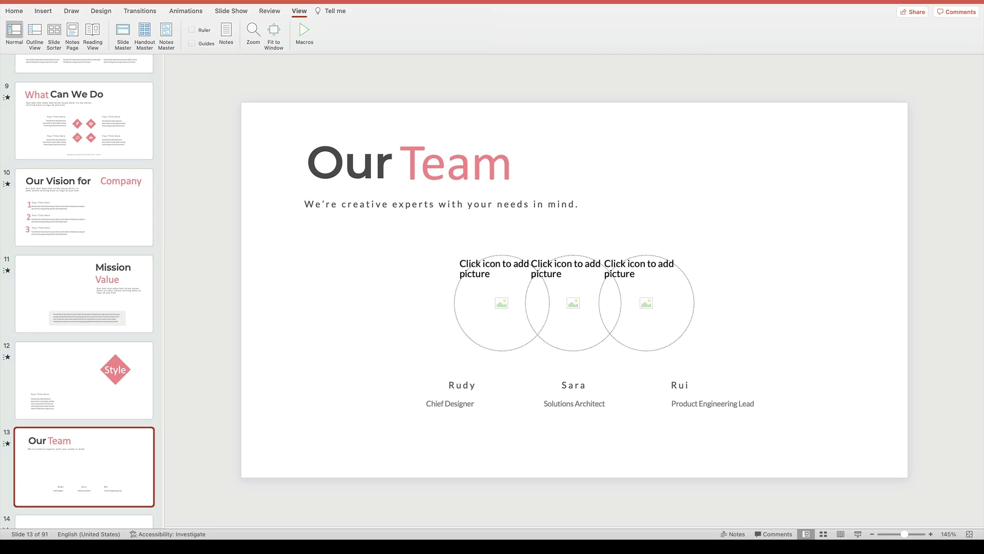
Drop a team photo into the first circular placeholder on Our Team, then deselect it.
left_click_drag(610, 286, 494, 308)
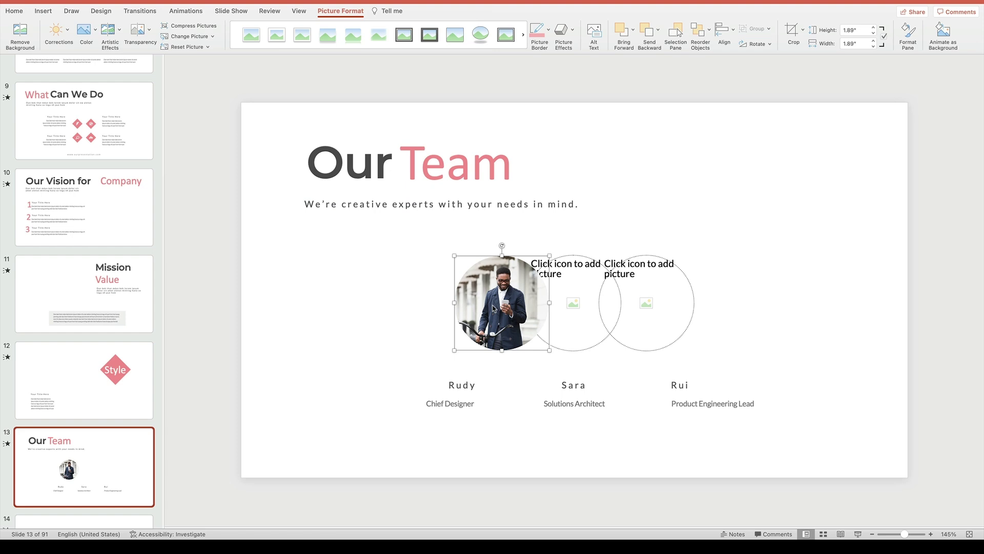
left_click(822, 301)
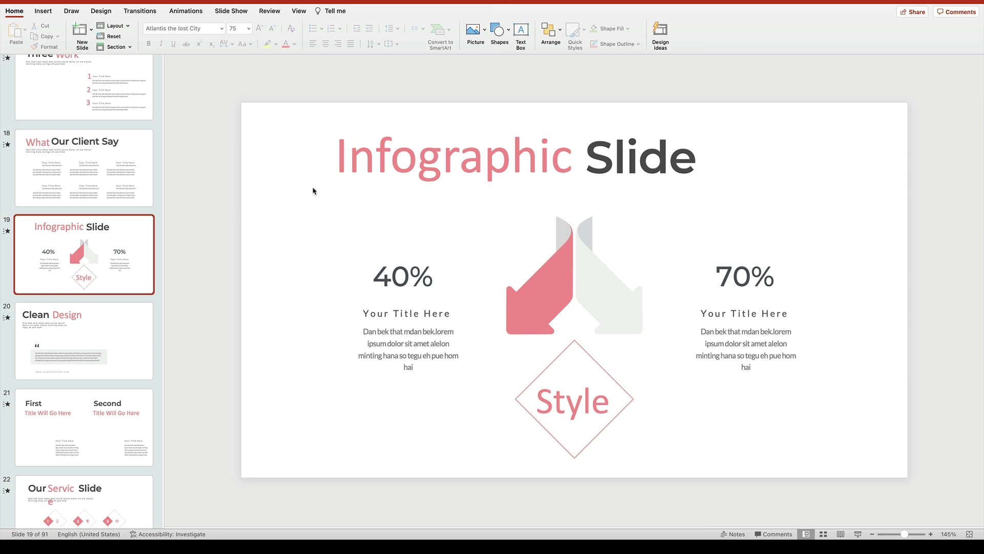
Replace 'Infographic' in the title with 'Worldwide', then select the grey right-hand arrow.
left_click(341, 167)
double_click(340, 167)
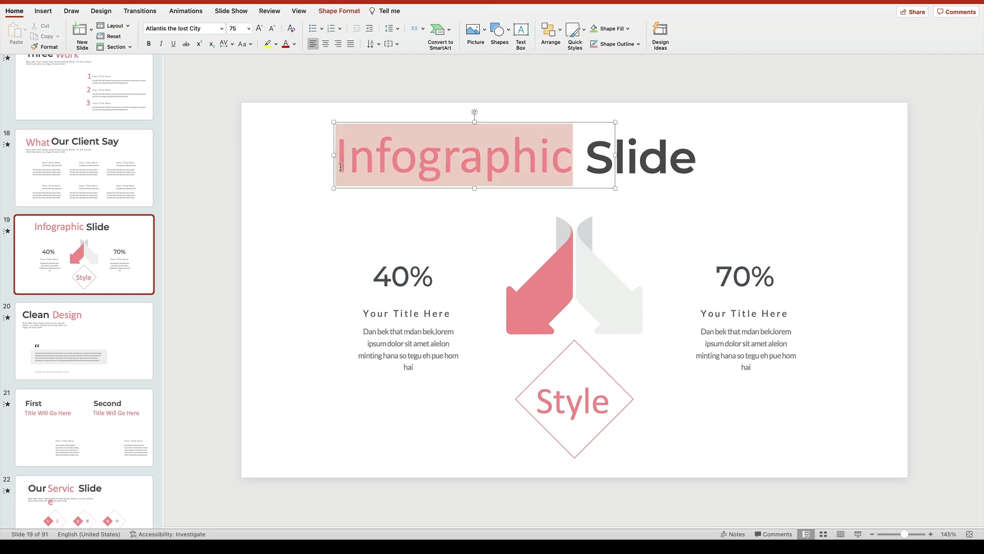
type("Worldwide")
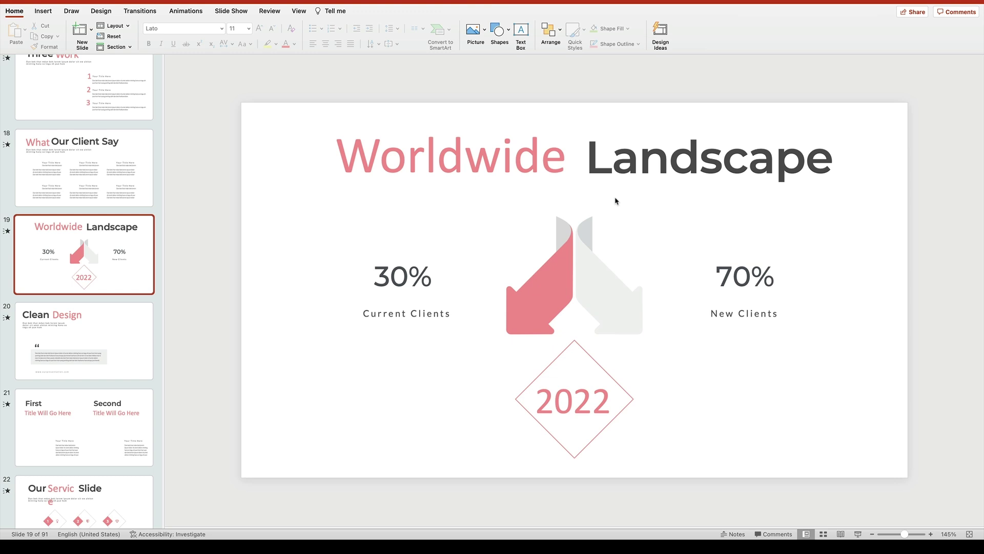
left_click(596, 273)
left_click(596, 273)
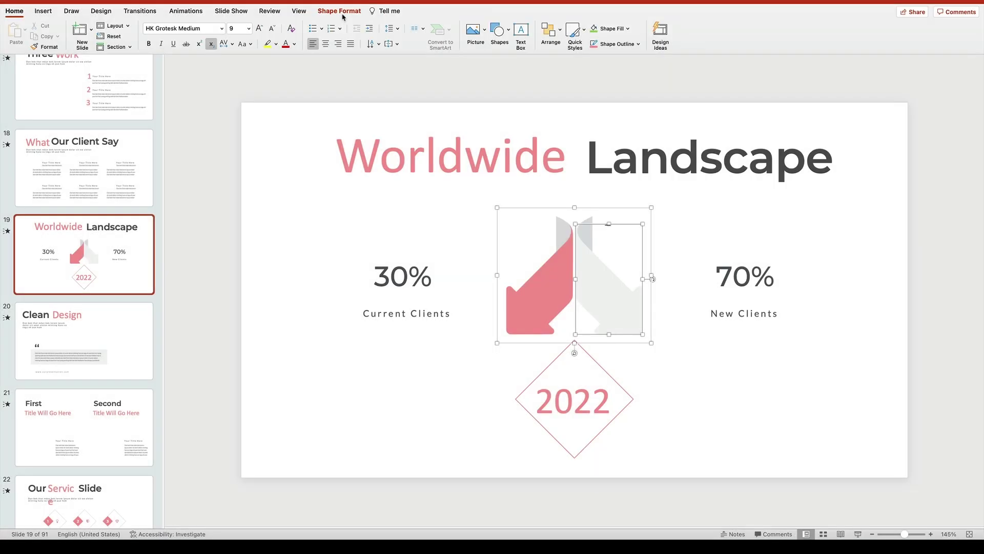
Fill the right-hand arrow with the light blue standard colour and deselect it.
left_click(342, 14)
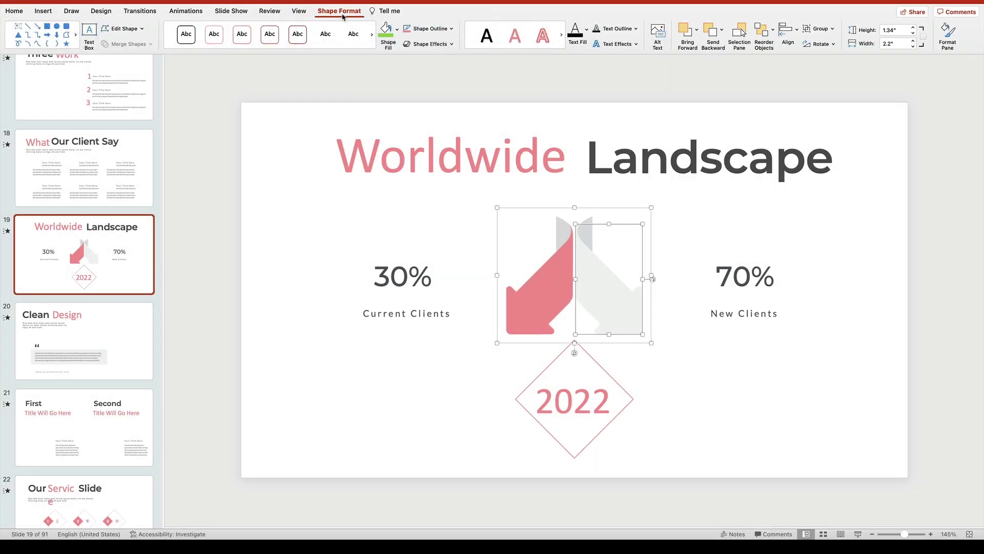
left_click(398, 32)
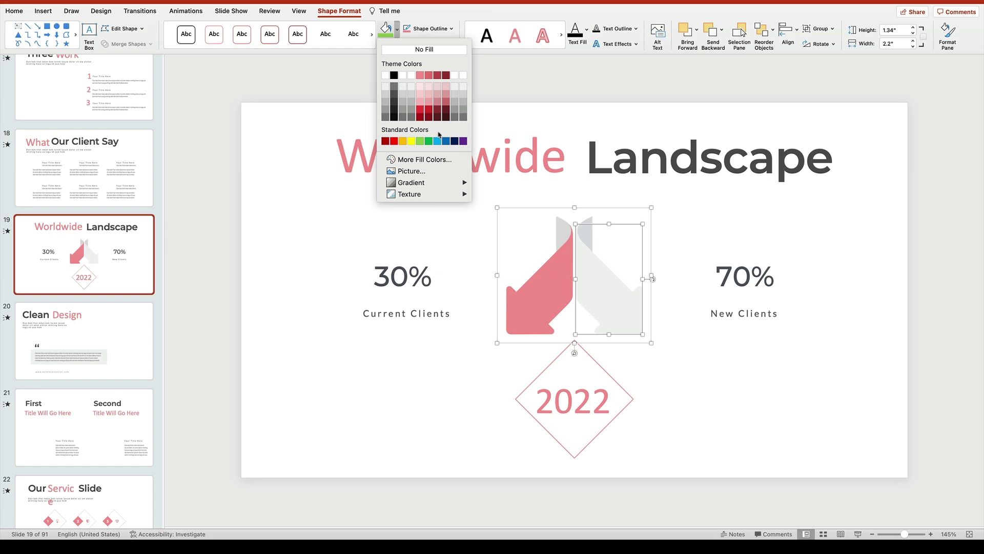
left_click(438, 140)
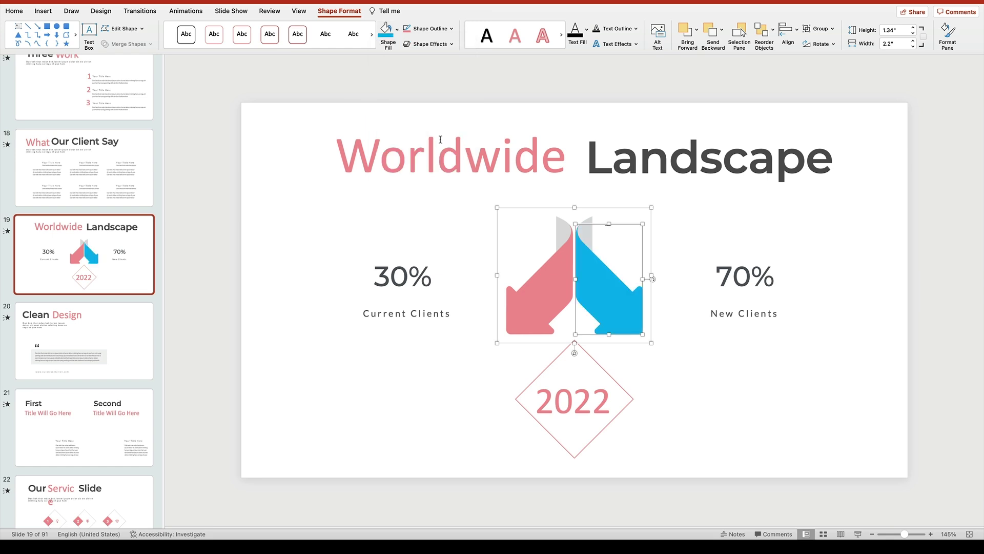
left_click(439, 214)
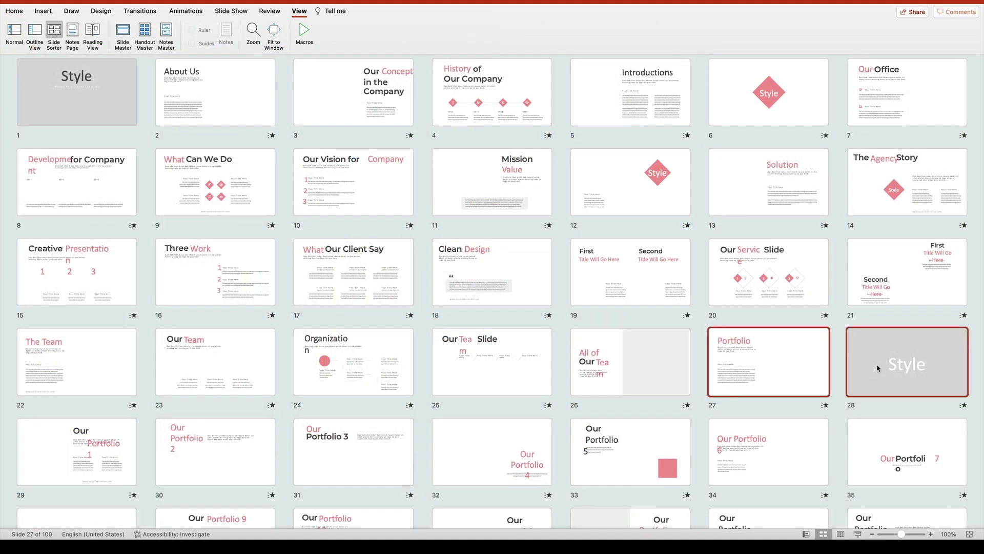
Delete slides 27–35, leaving 91 slides, and jump back to slide 1.
left_click(890, 446, "shift")
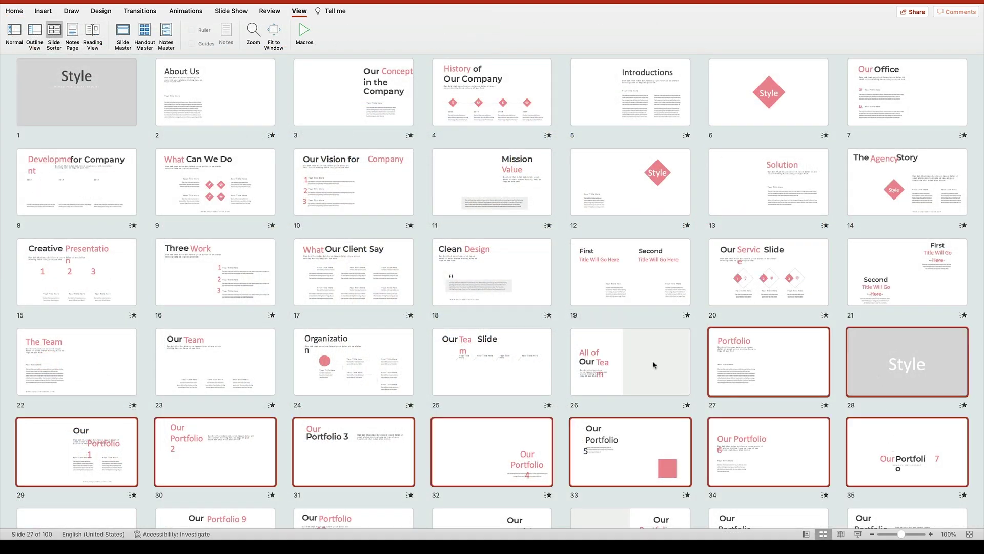
key("Delete")
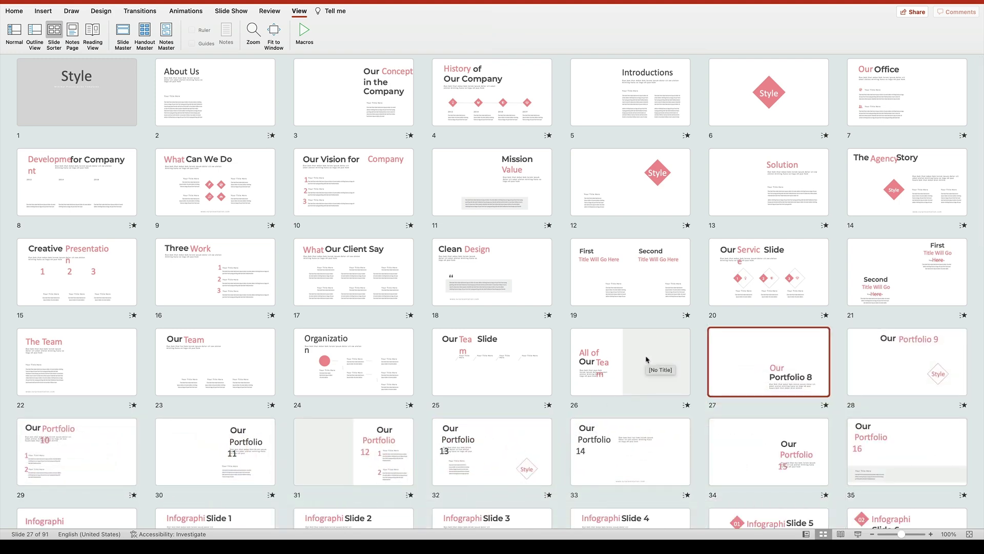
left_click(122, 122)
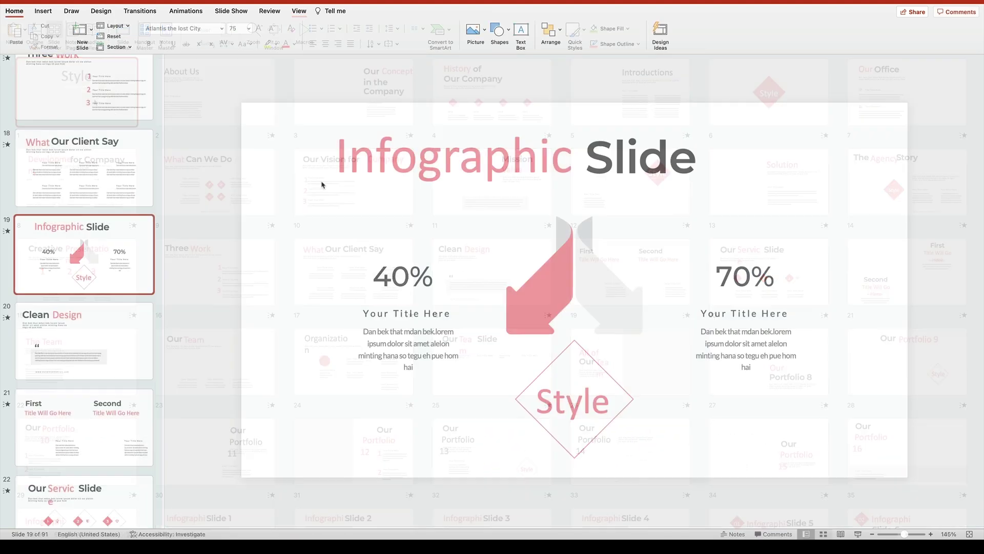
Replace 'Infographic' in the infographic slide's title with 'Worldwide'.
left_click(340, 167)
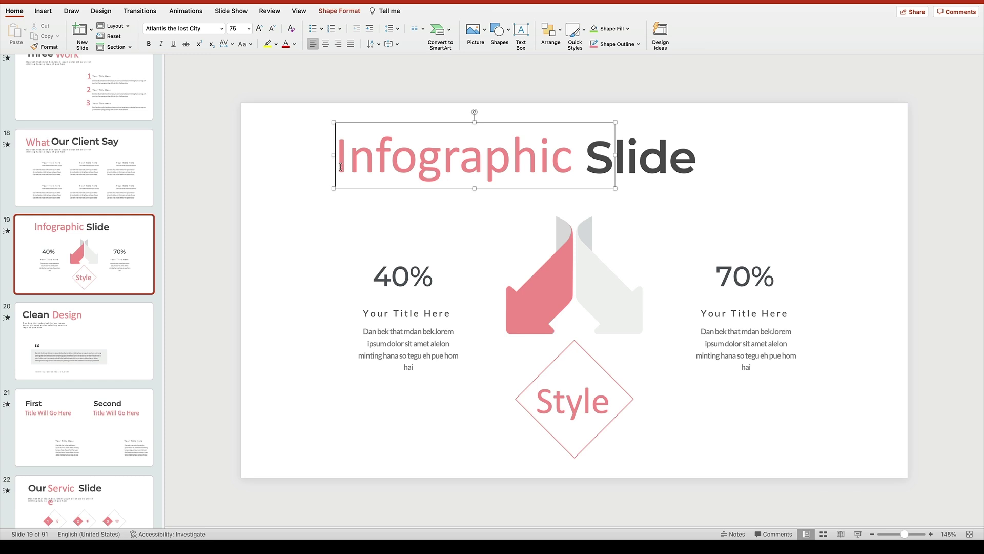
double_click(341, 167)
type("Worldwide")
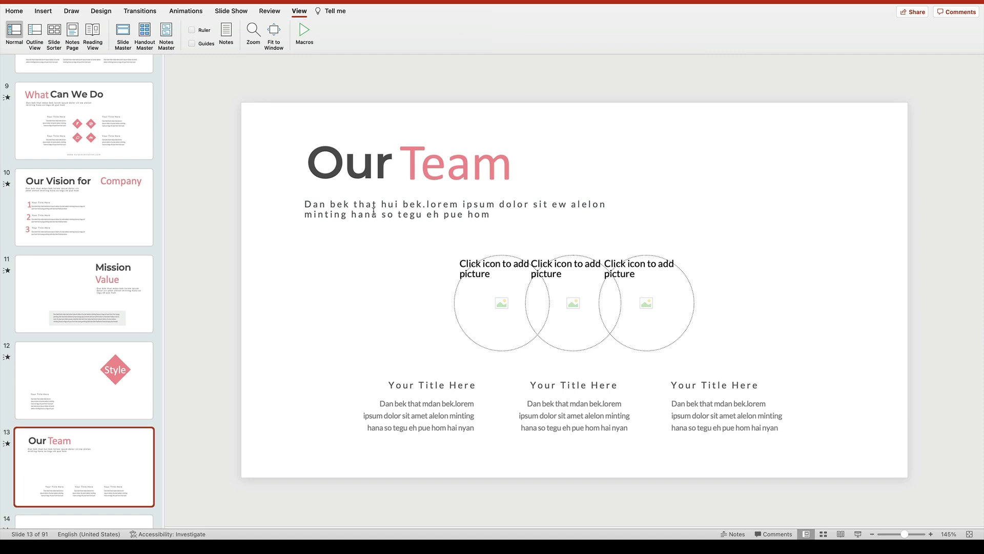
Overwrite the Our Team placeholder subtitle with 'We're creative experts with your needs in mind.'.
double_click(374, 213)
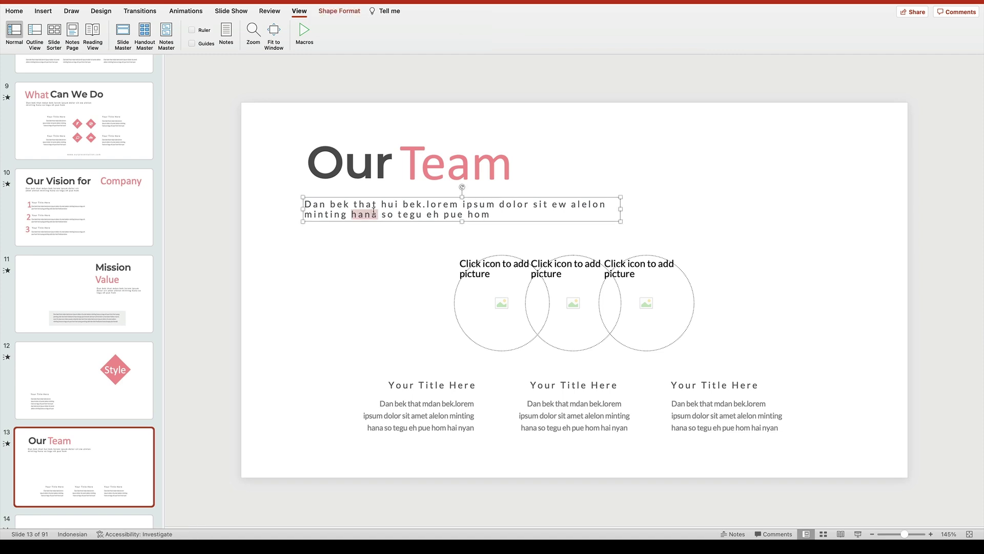
triple_click(373, 213)
type("We're cr")
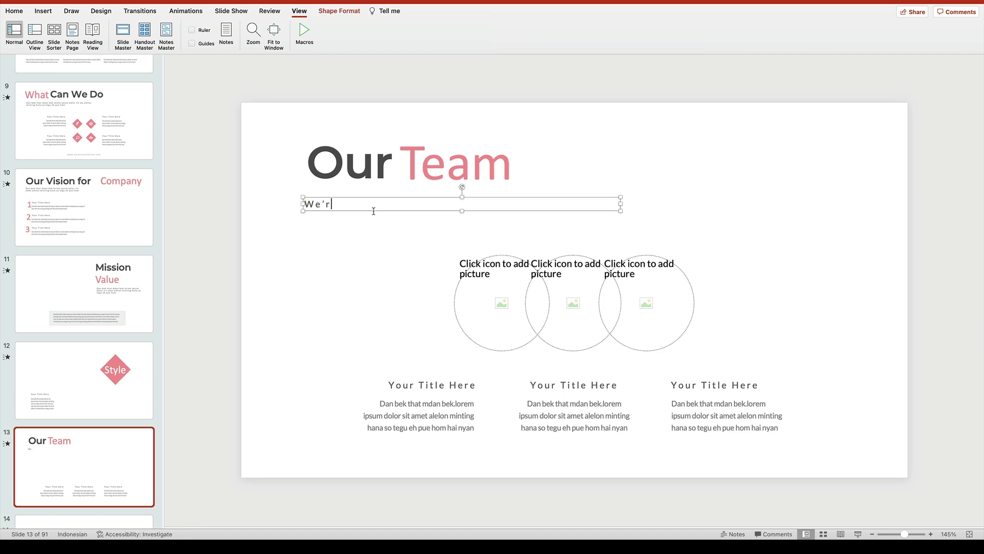
type("eative experts with your needs in mind.")
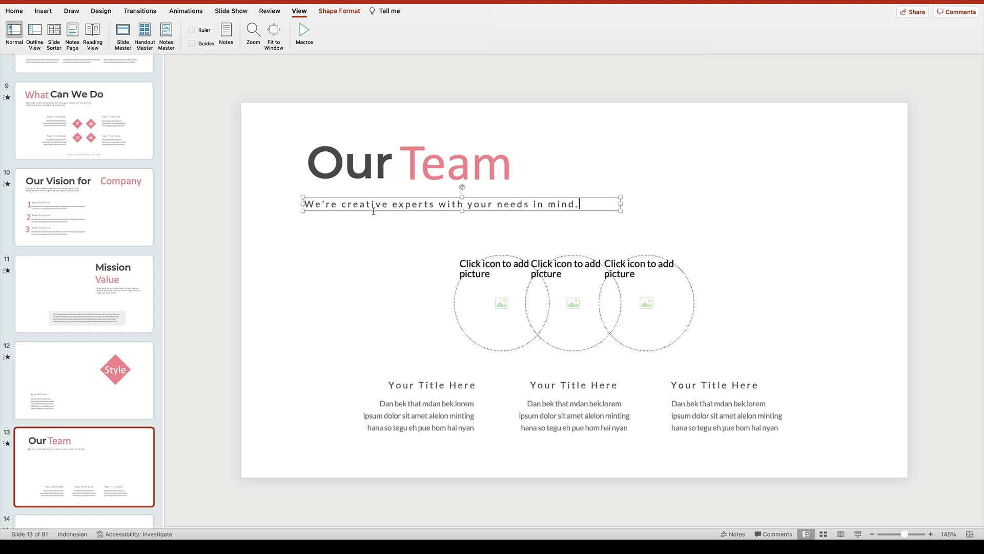